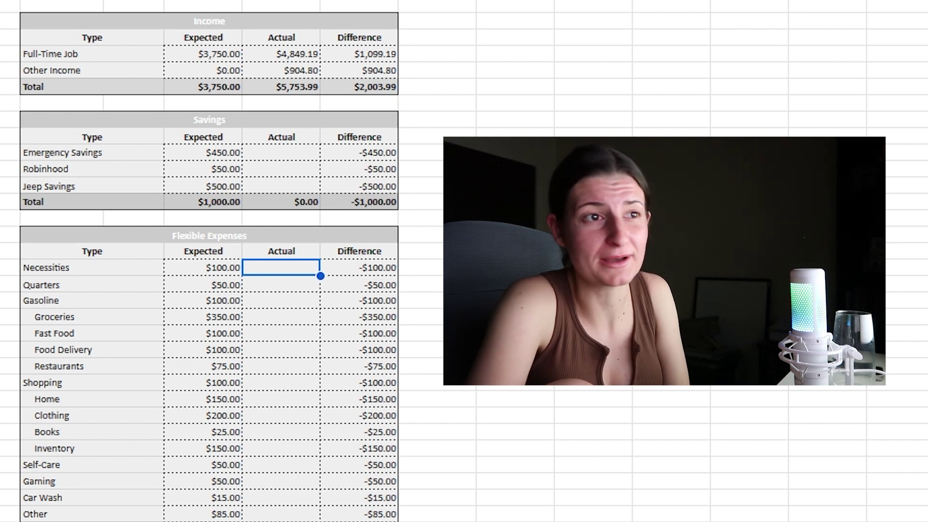
Enter the actual Flexible Expenses amounts of 50 for Quarters and 124.41 for Gasoline
{"action": "left_click", "coordinate": [263, 286]}
{"action": "type", "text": "50"}
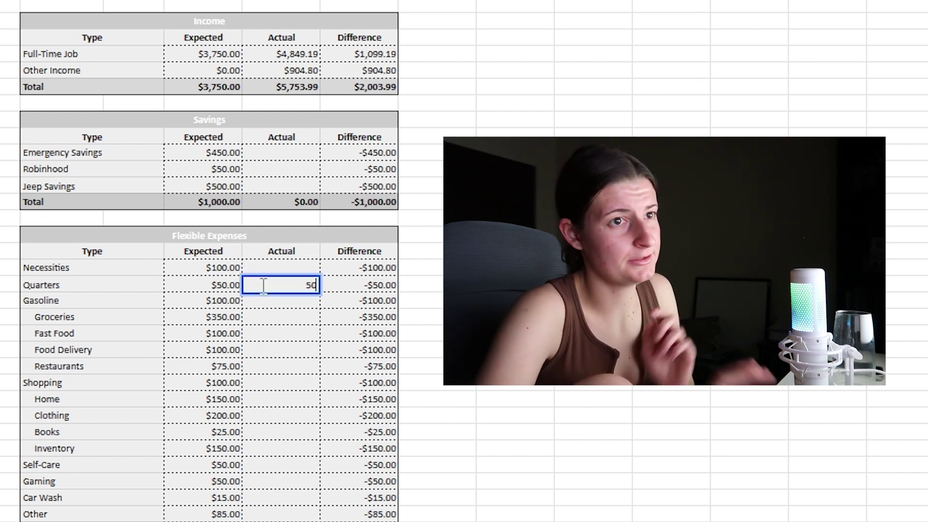
{"action": "key", "text": "Return"}
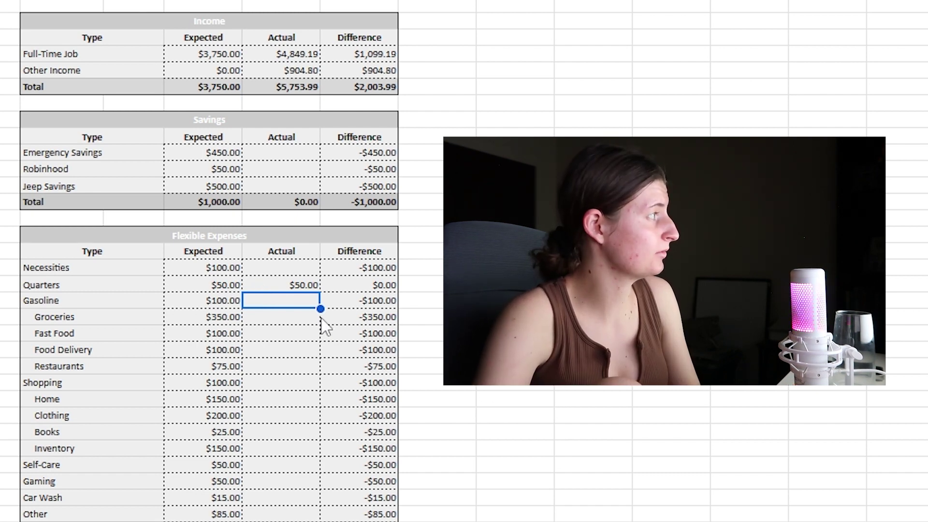
{"action": "type", "text": "124.41"}
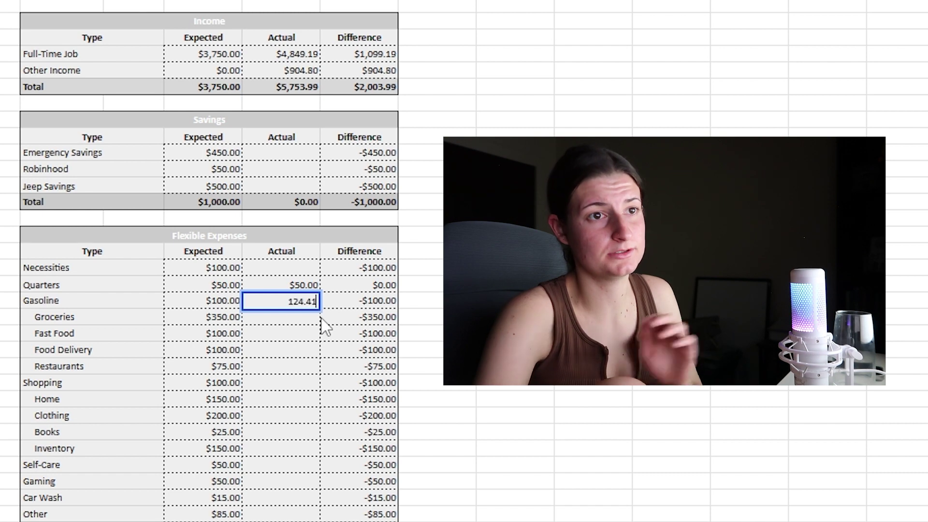
{"action": "key", "text": "Return"}
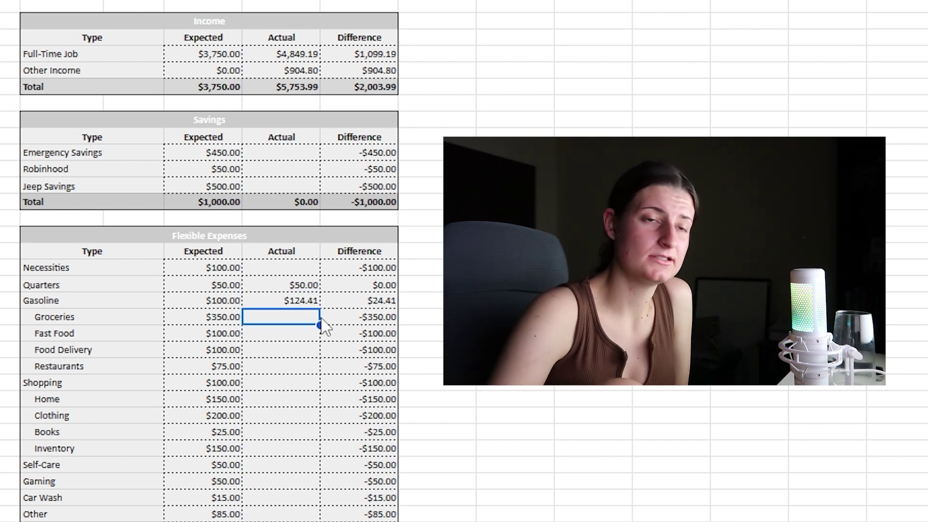
Reverse the Flexible Expenses Difference formulas so they subtract the actual amount from the expected amount
{"action": "key", "text": "Right"}
{"action": "key", "text": "Up"}
{"action": "key", "text": "Up"}
{"action": "key", "text": "Up"}
{"action": "key", "text": "Up"}
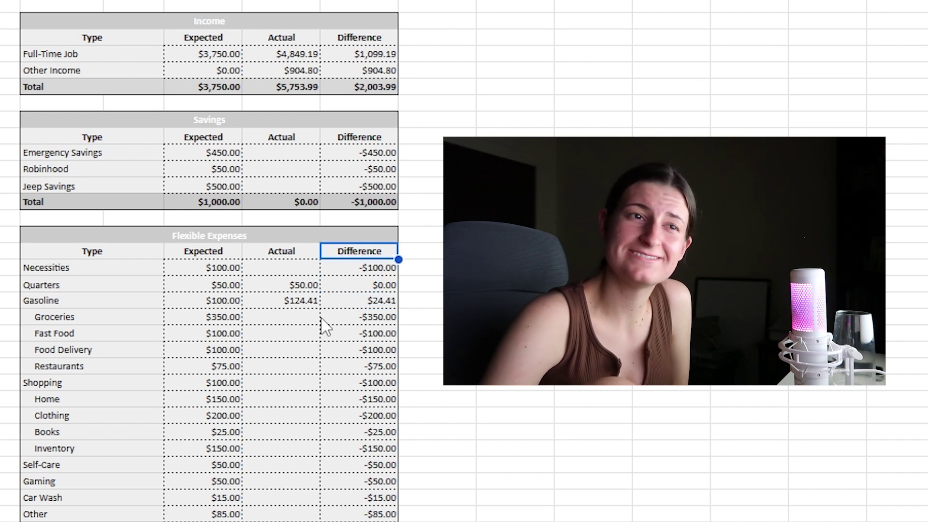
{"action": "key", "text": "Down"}
{"action": "key", "text": "Down"}
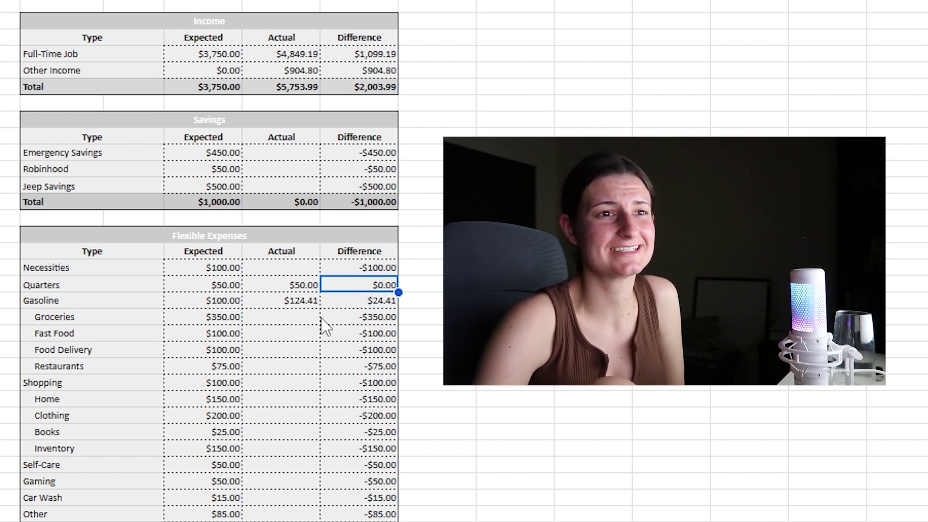
{"action": "key", "text": "Down"}
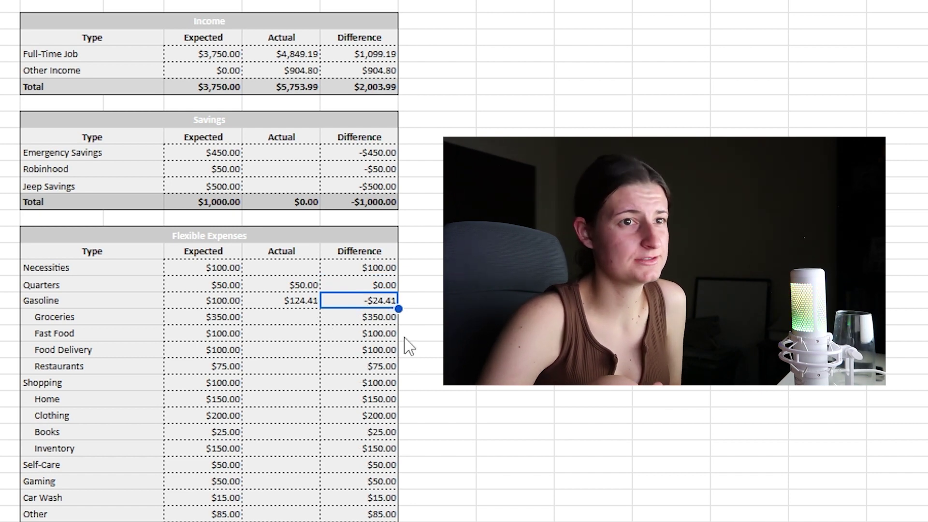
Enter the actual amounts of 473.18 for Groceries and 91.95 for Fast Food
{"action": "key", "text": "Down"}
{"action": "key", "text": "Left"}
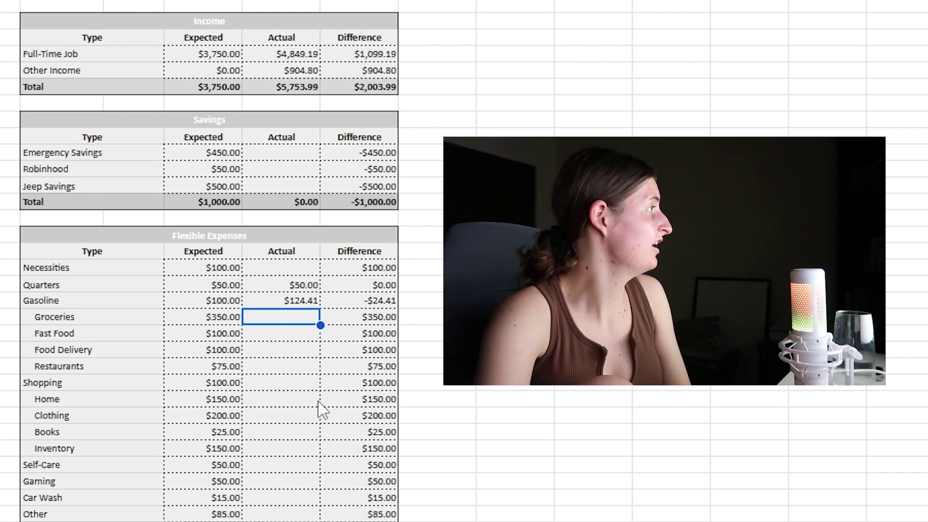
{"action": "type", "text": "473.18"}
{"action": "key", "text": "Return"}
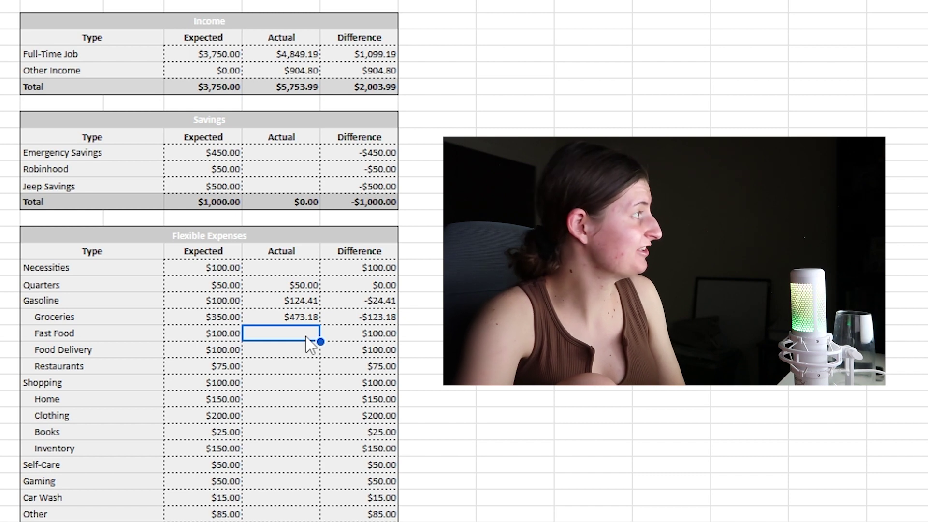
{"action": "type", "text": "$1"}
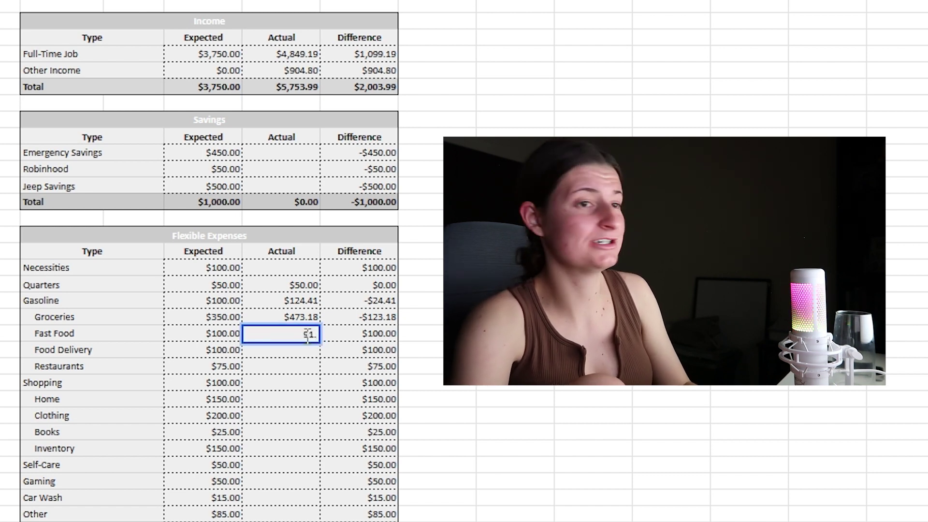
{"action": "type", "text": "1.95"}
{"action": "key", "text": "Return"}
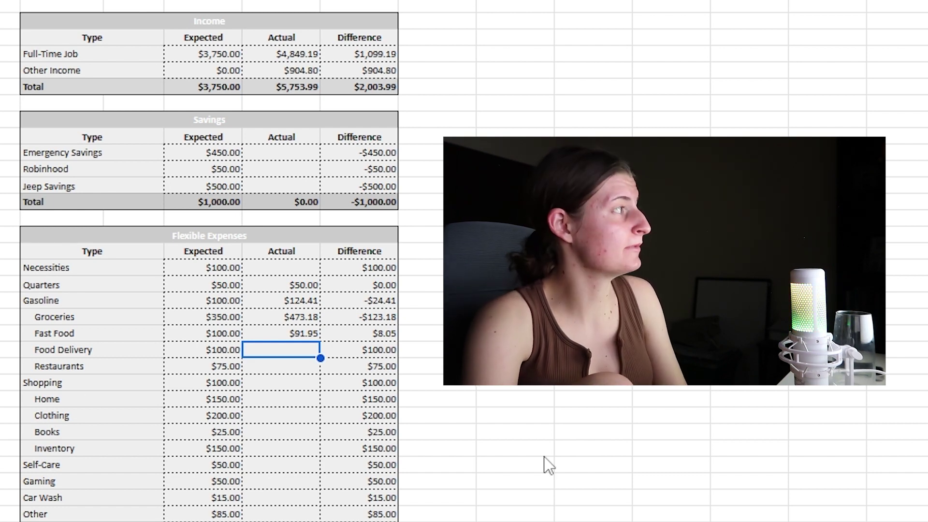
Enter the actual amounts of 128.73 for Food Delivery and 54.28 for Restaurants
{"action": "type", "text": "1"}
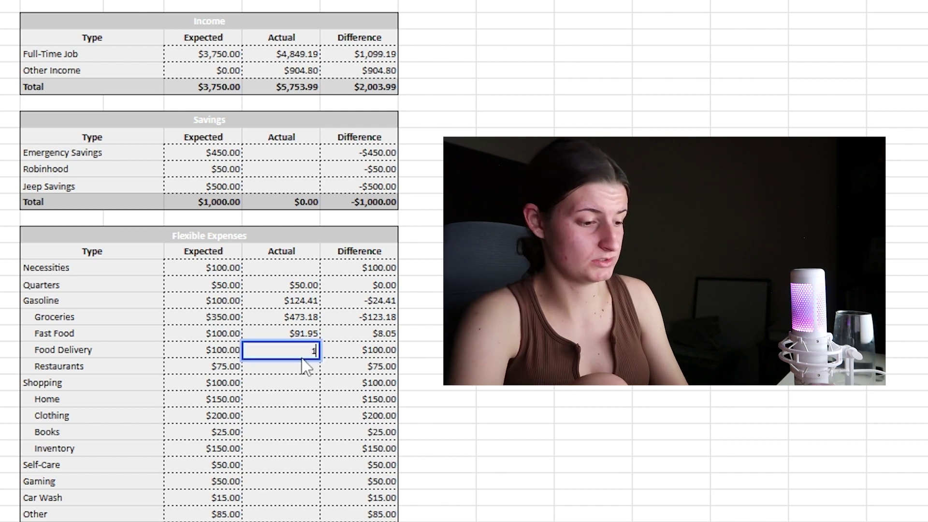
{"action": "type", "text": "28.73"}
{"action": "key", "text": "Return"}
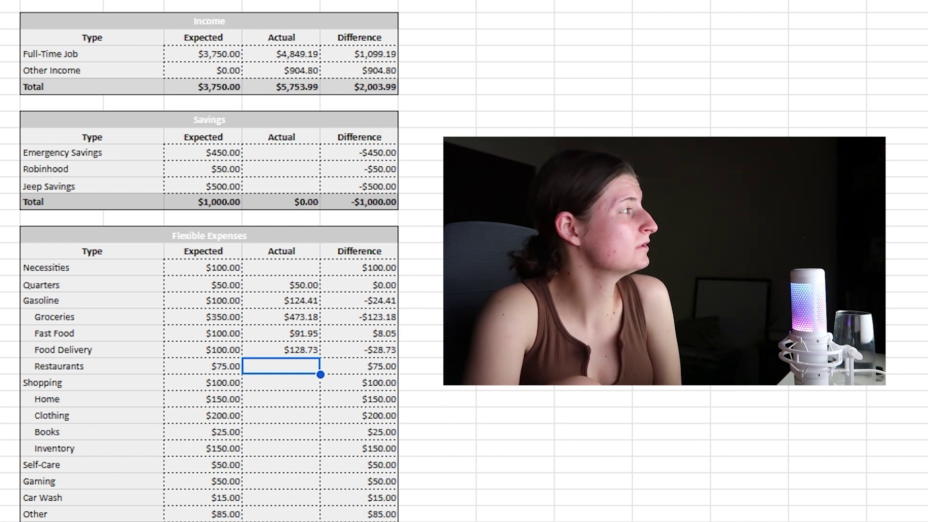
{"action": "type", "text": "54"}
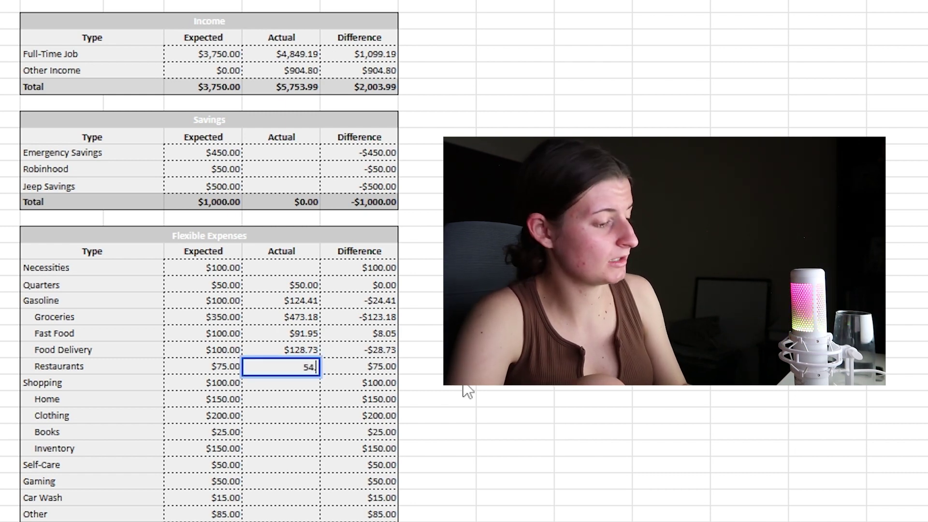
{"action": "type", "text": ".28"}
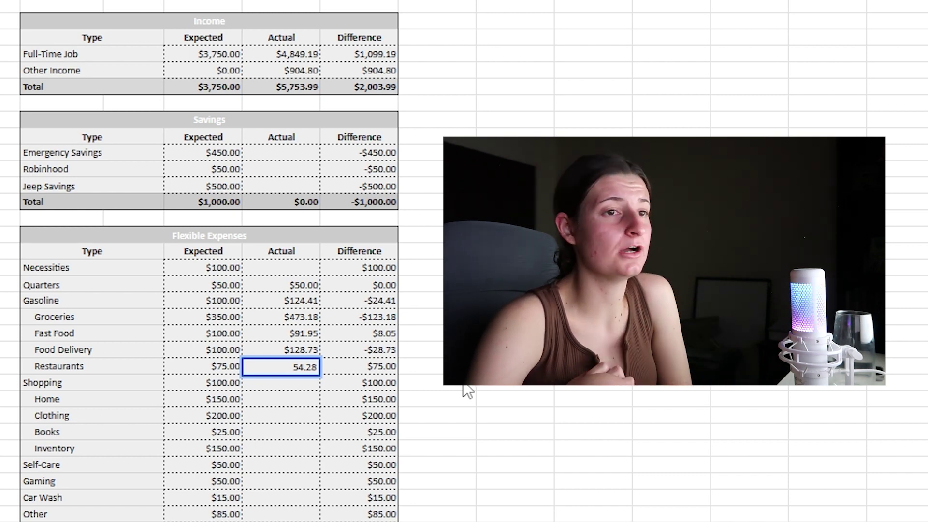
{"action": "key", "text": "Return"}
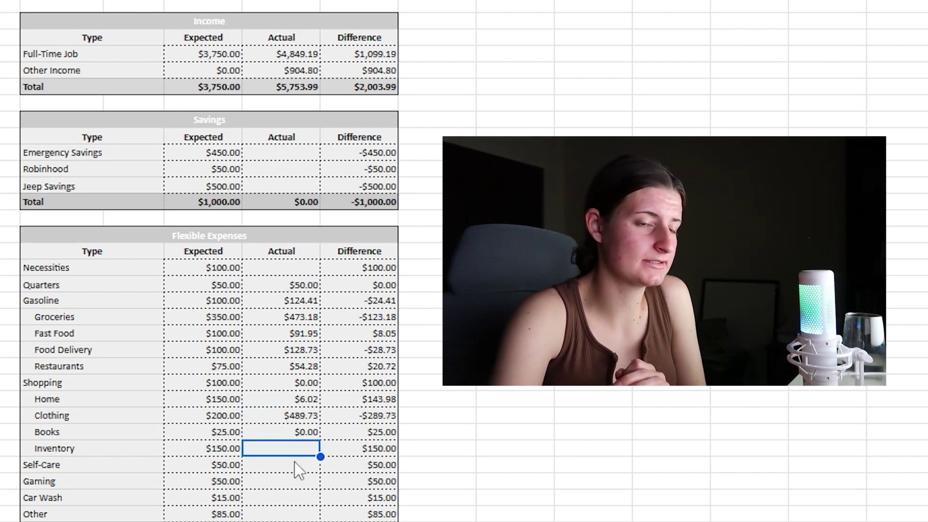
Enter 0 as the actual amount for both Inventory and Self-Care
{"action": "key", "text": "Up"}
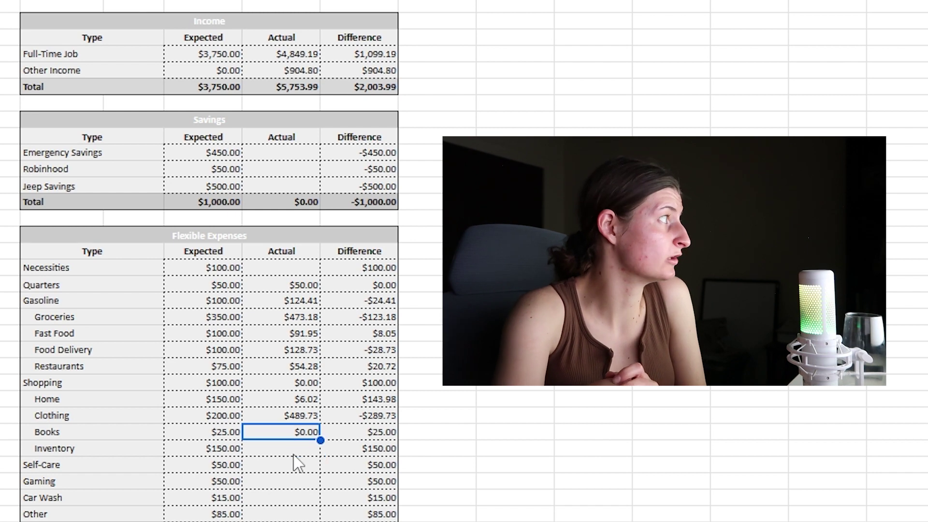
{"action": "key", "text": "Down"}
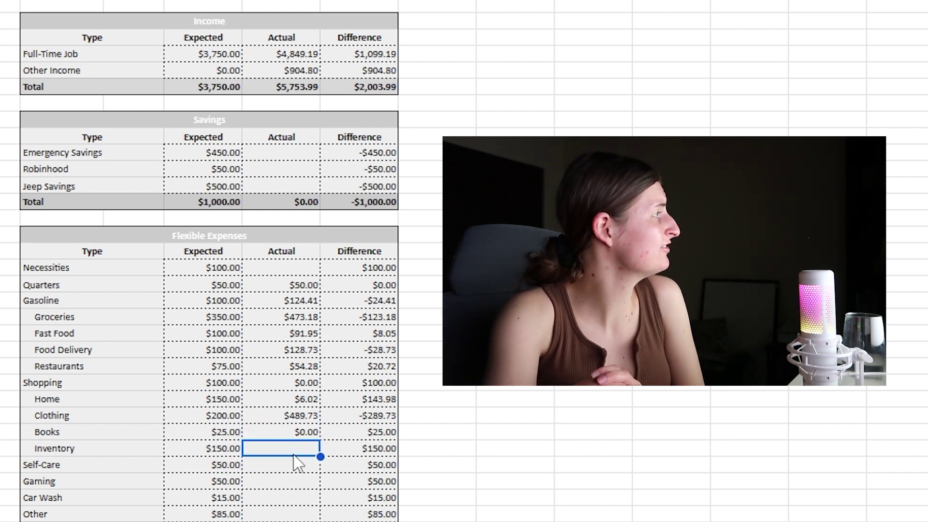
{"action": "type", "text": "0"}
{"action": "key", "text": "Return"}
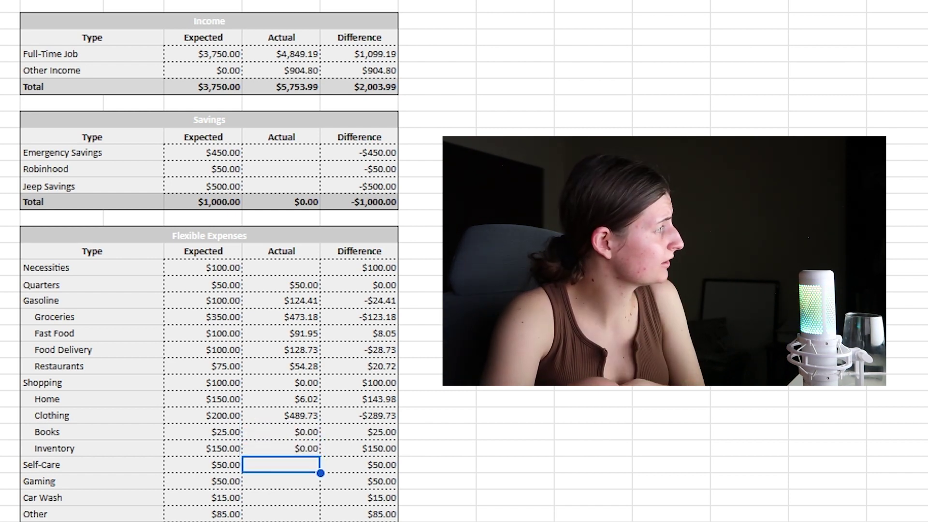
{"action": "type", "text": "0"}
{"action": "key", "text": "Return"}
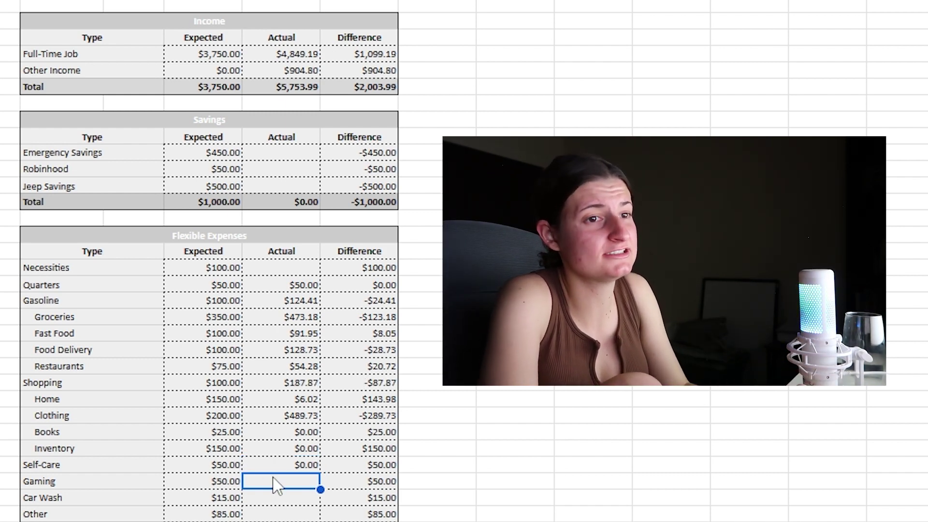
Enter the actual amounts of 111.76 for Gaming and 12 for Car Wash
{"action": "type", "text": "11"}
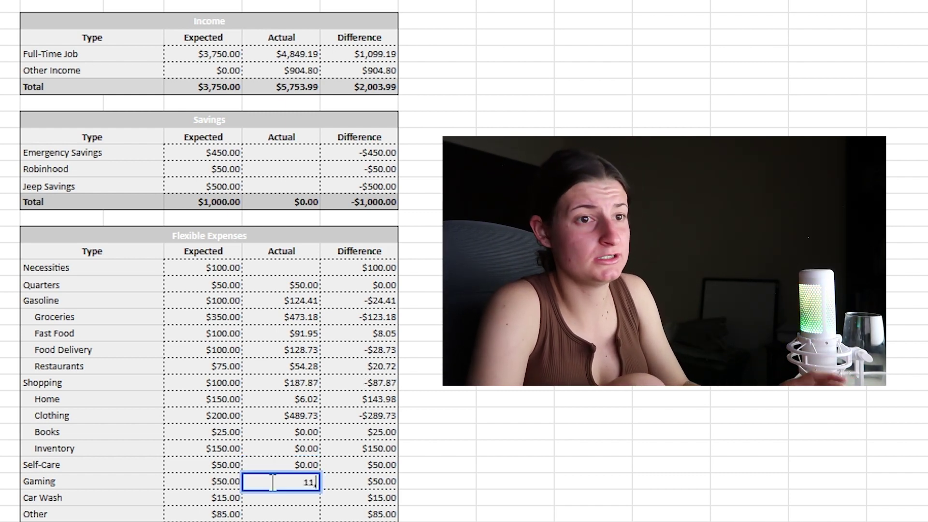
{"action": "type", "text": "1"}
{"action": "type", "text": ".7"}
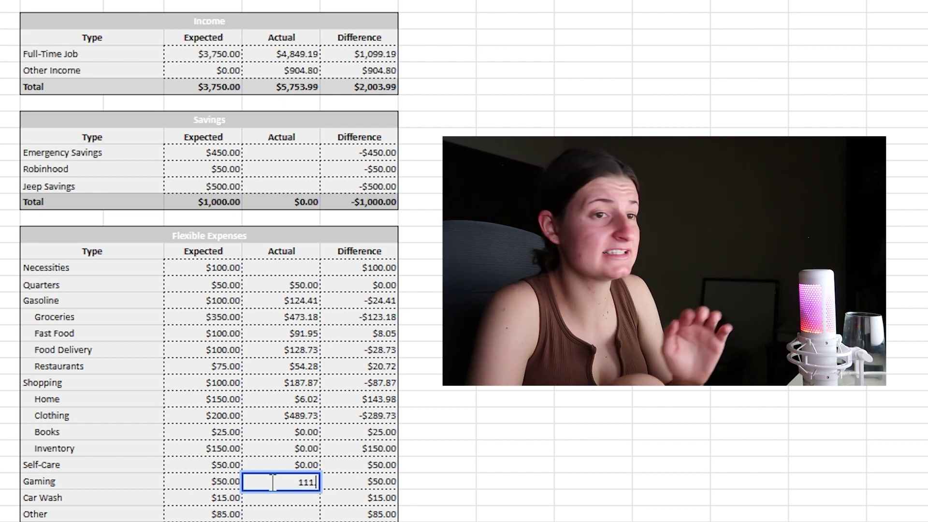
{"action": "type", "text": "6"}
{"action": "key", "text": "Return"}
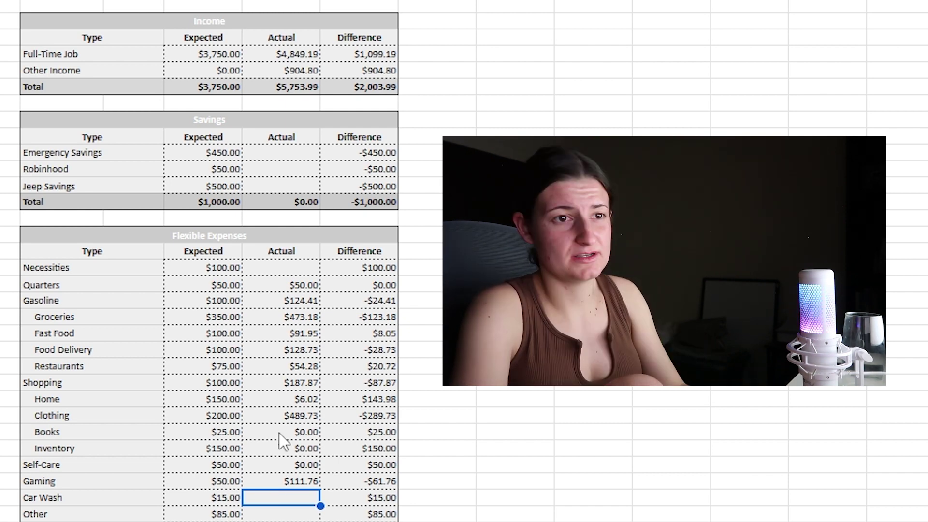
{"action": "type", "text": "12"}
{"action": "key", "text": "Return"}
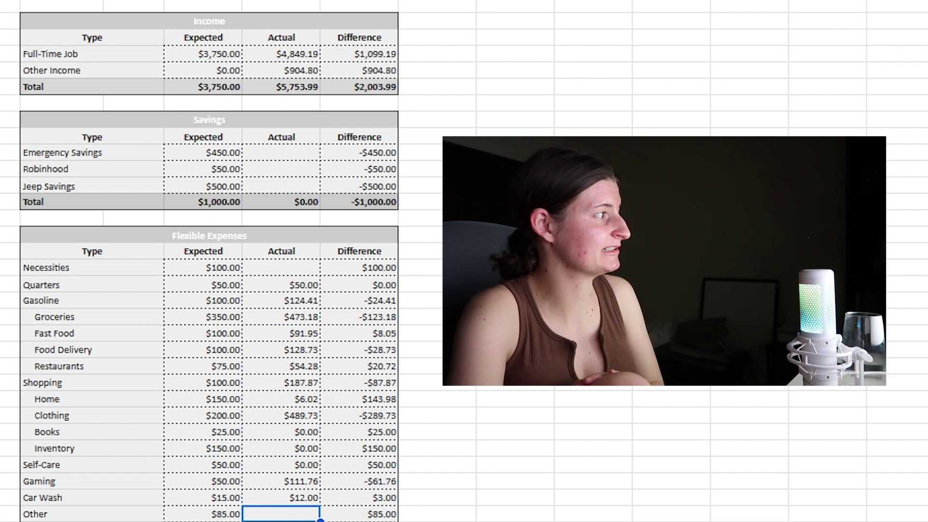
Enter the actual Necessities amount as the sum of 93.26 and 10
{"action": "left_click", "coordinate": [280, 259]}
{"action": "left_click", "coordinate": [283, 267]}
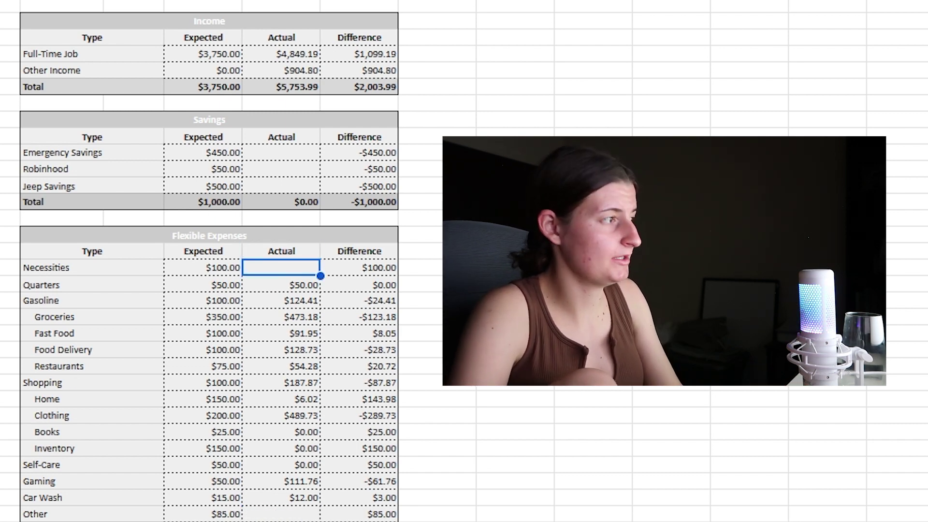
{"action": "type", "text": "93.26"}
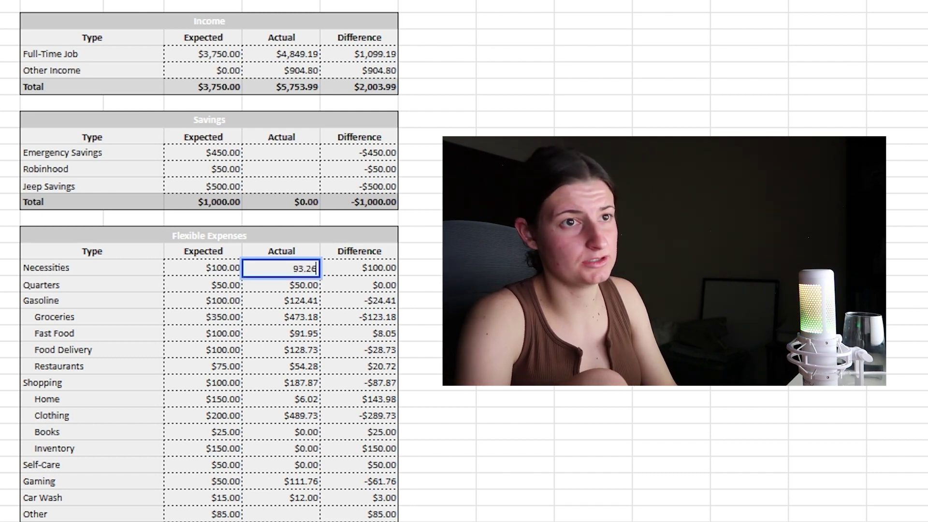
{"action": "type", "text": "+"}
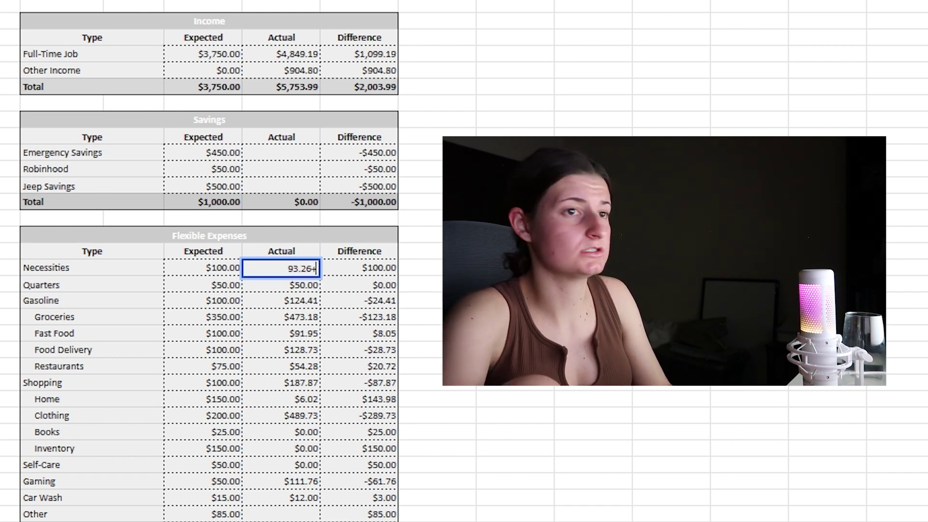
{"action": "type", "text": "10+"}
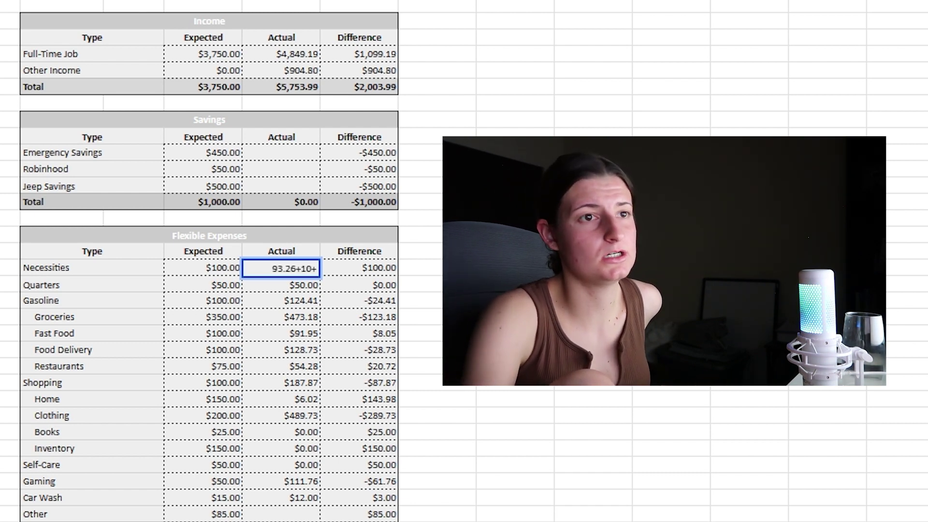
{"action": "key", "text": "BackSpace"}
{"action": "key", "text": "Return"}
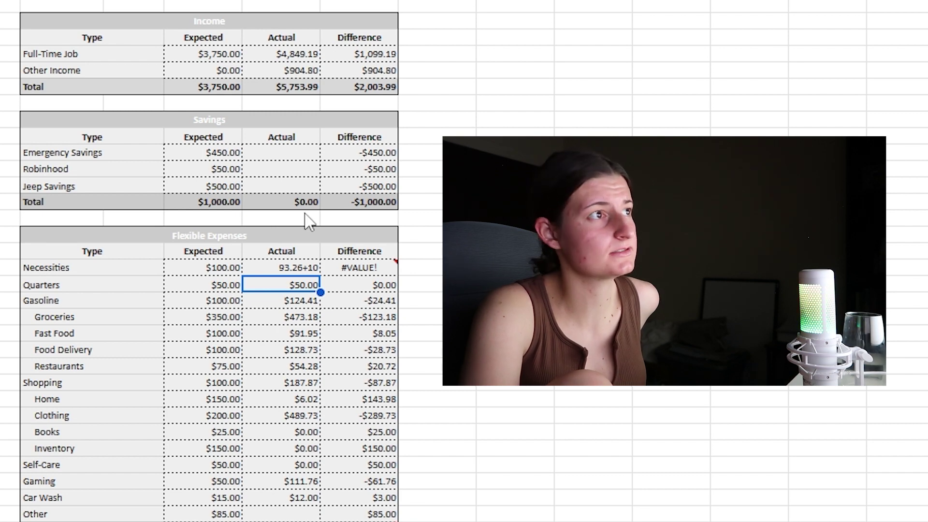
{"action": "key", "text": "Up"}
{"action": "key", "text": "Return"}
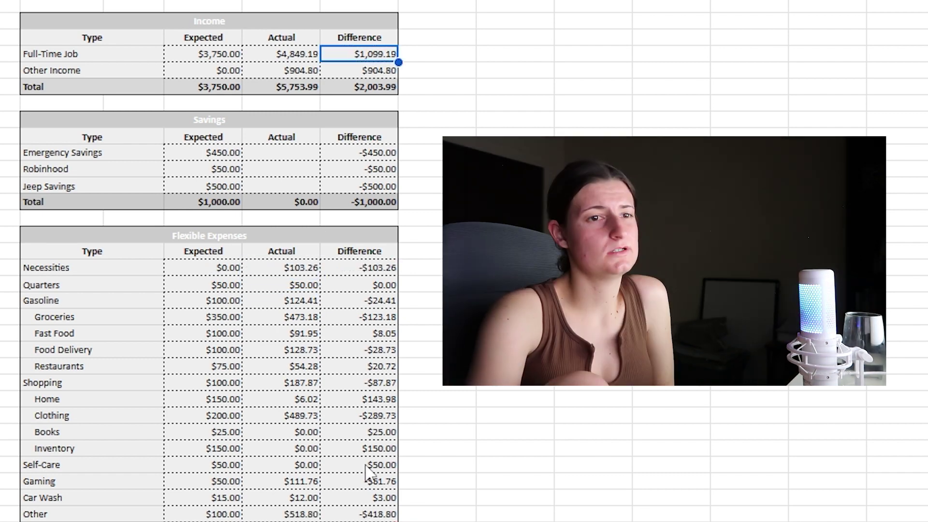
{"action": "left_click", "coordinate": [359, 520]}
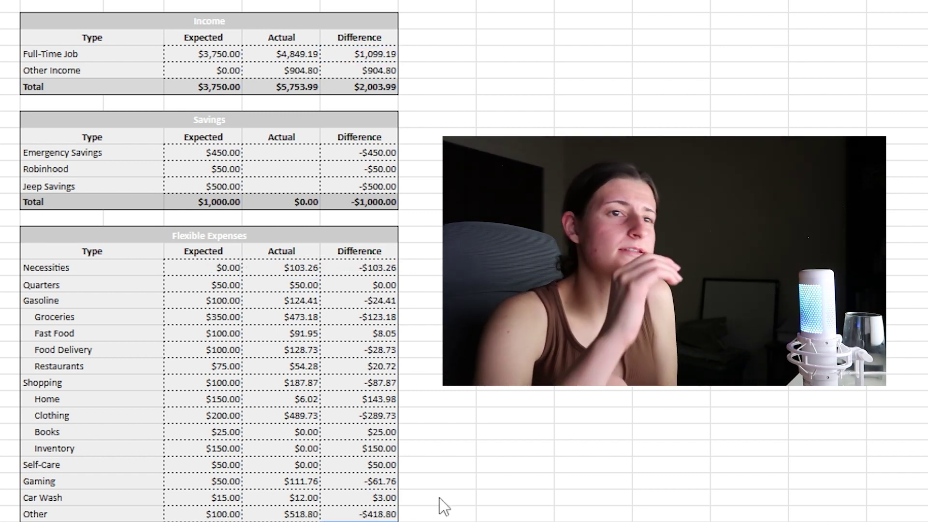